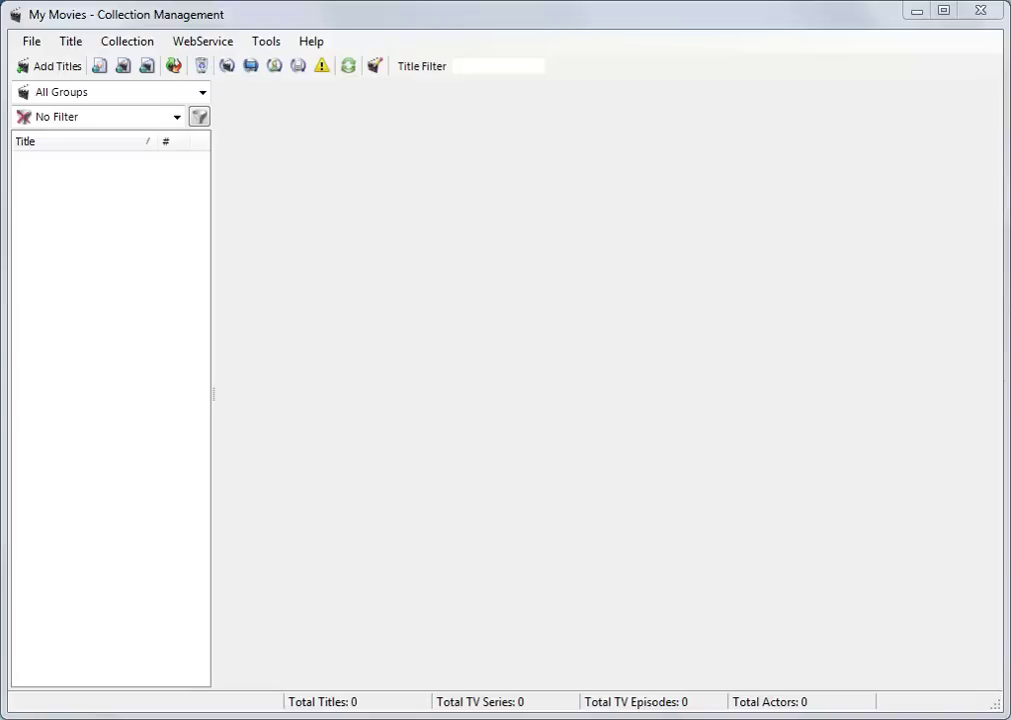
# Open the program Options from the Tools menu to reach the Media Center settings
pyautogui.click(266, 42)
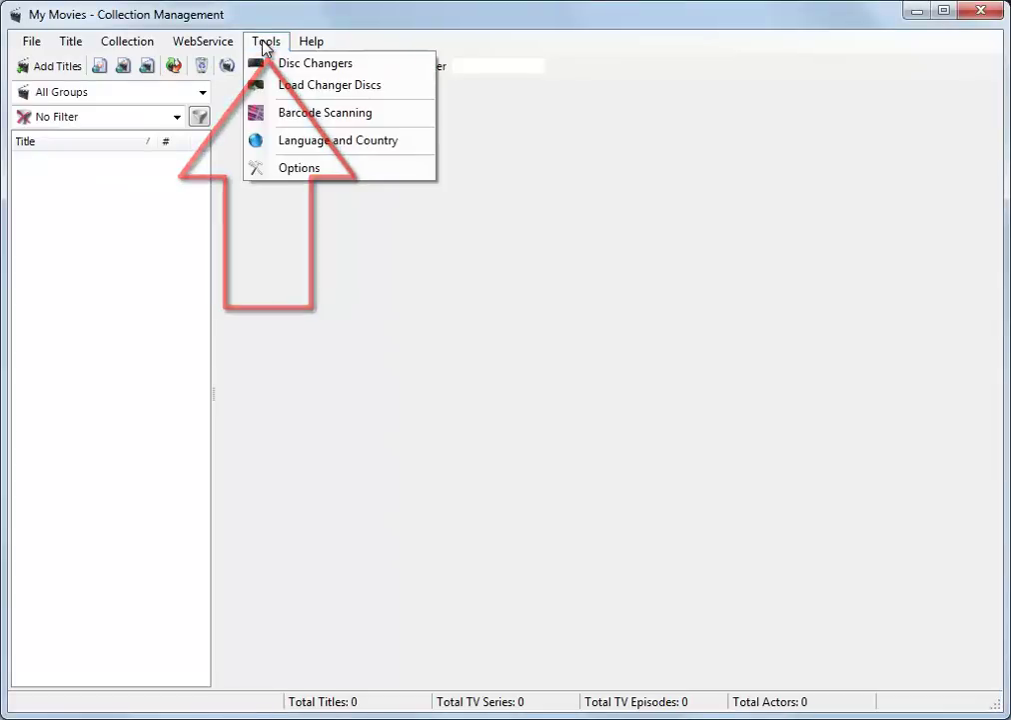
pyautogui.click(283, 169)
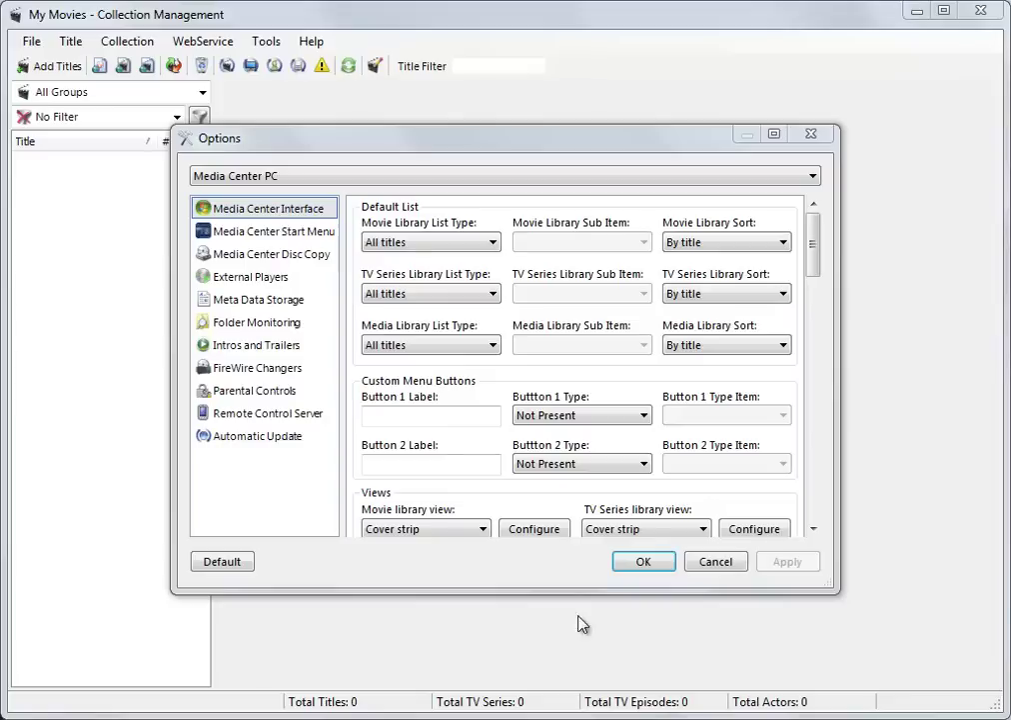
# Turn on Parental Controls, entering a new PIN and repeating it to confirm
pyautogui.click(256, 398)
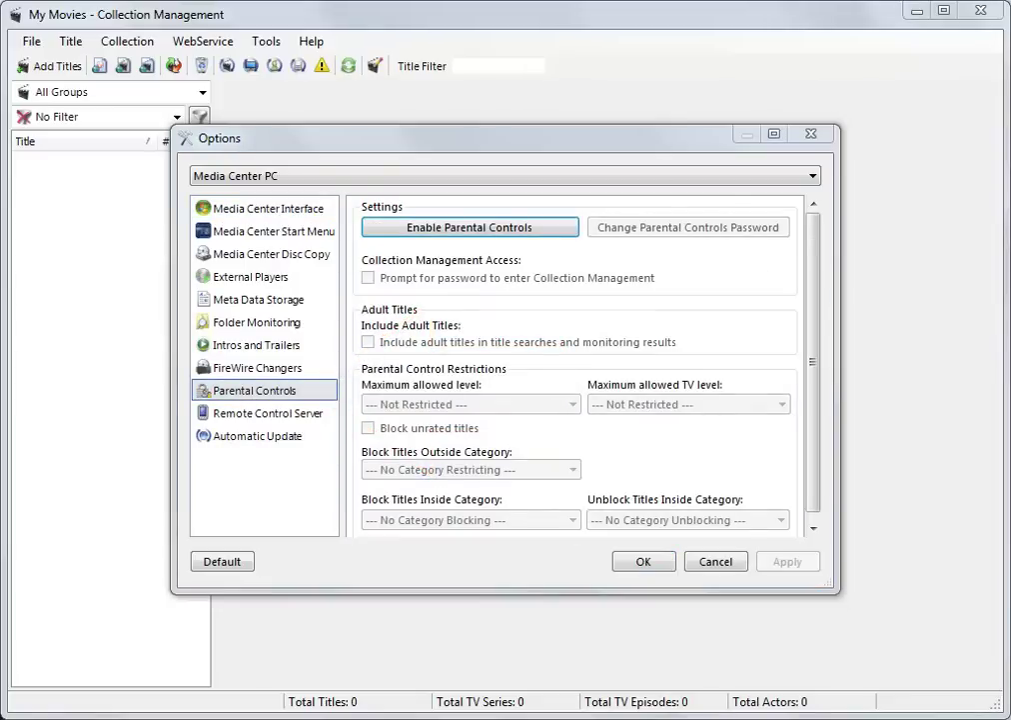
pyautogui.click(455, 232)
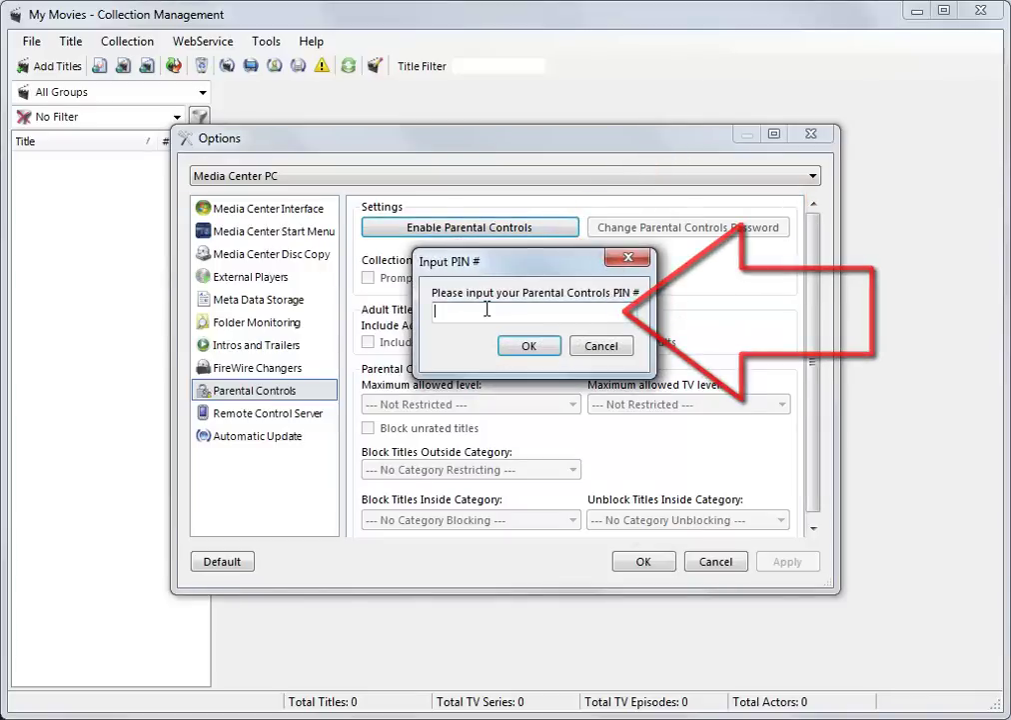
pyautogui.write('1234')
pyautogui.press('Return')
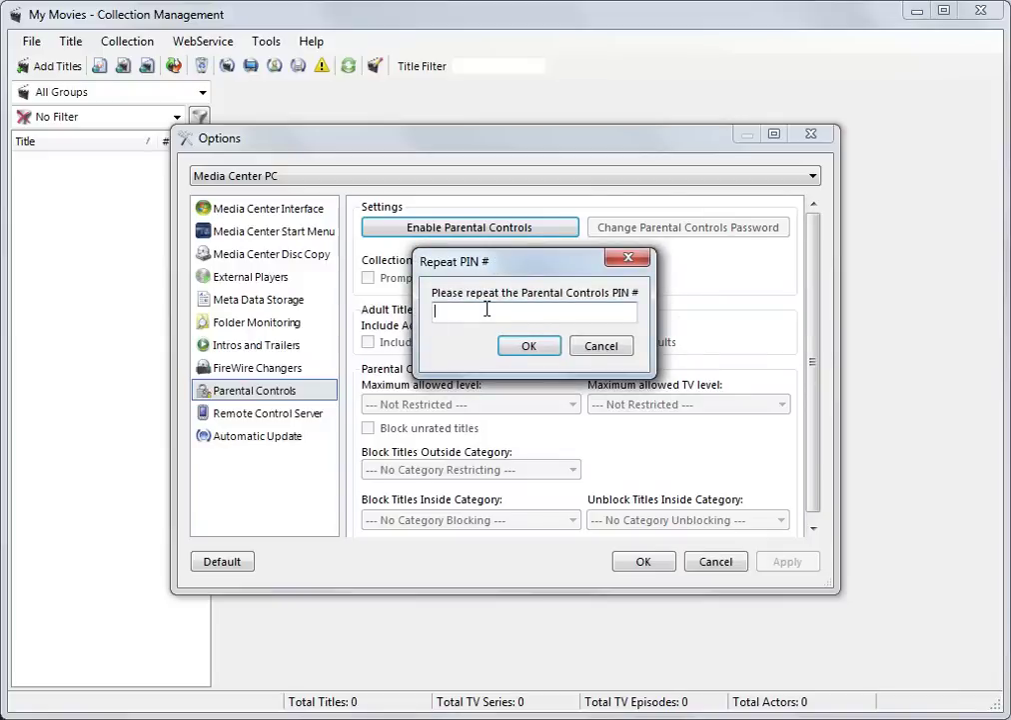
pyautogui.write('1234')
pyautogui.press('Return')
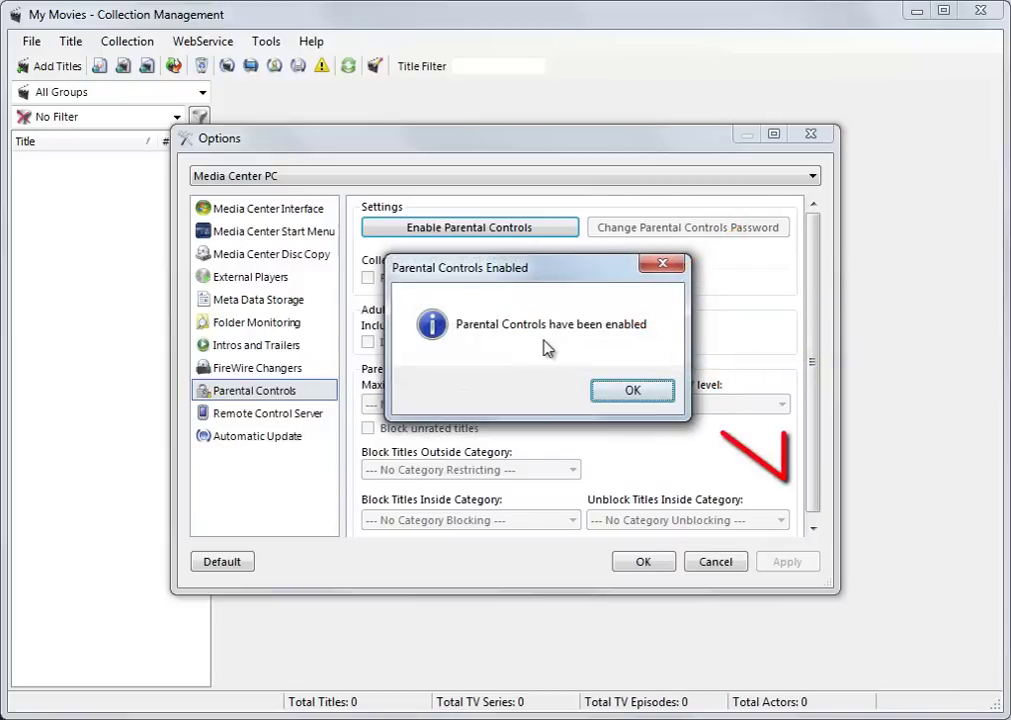
pyautogui.click(622, 396)
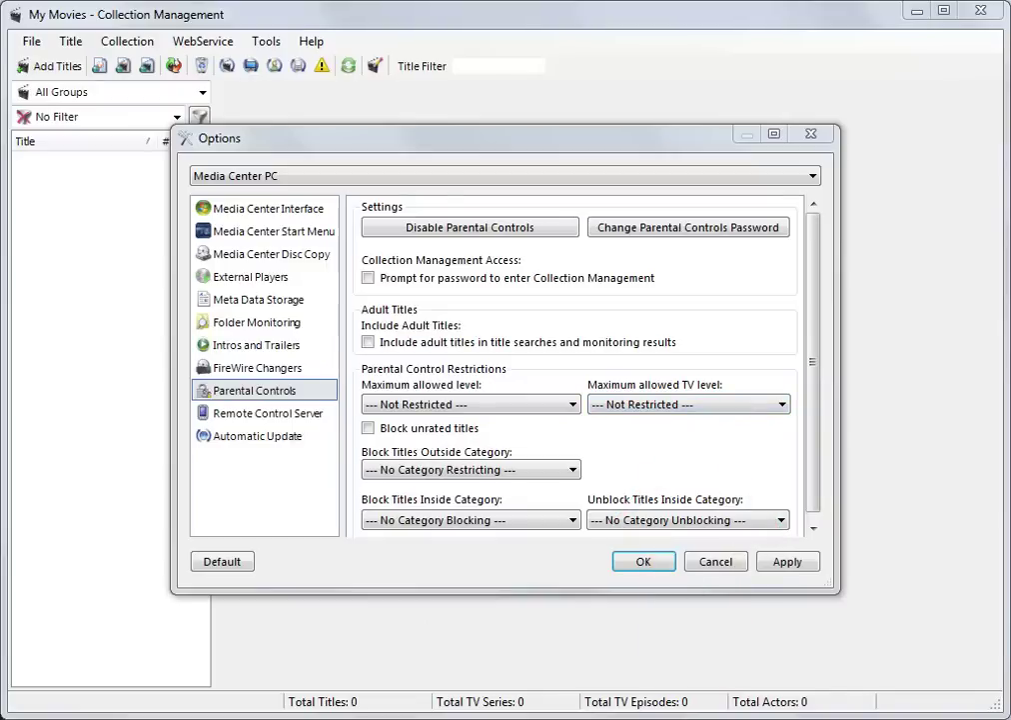
# Apply parental controls and review movie and TV rating levels, leaving both Not Restricted
pyautogui.click(788, 561)
pyautogui.click(531, 406)
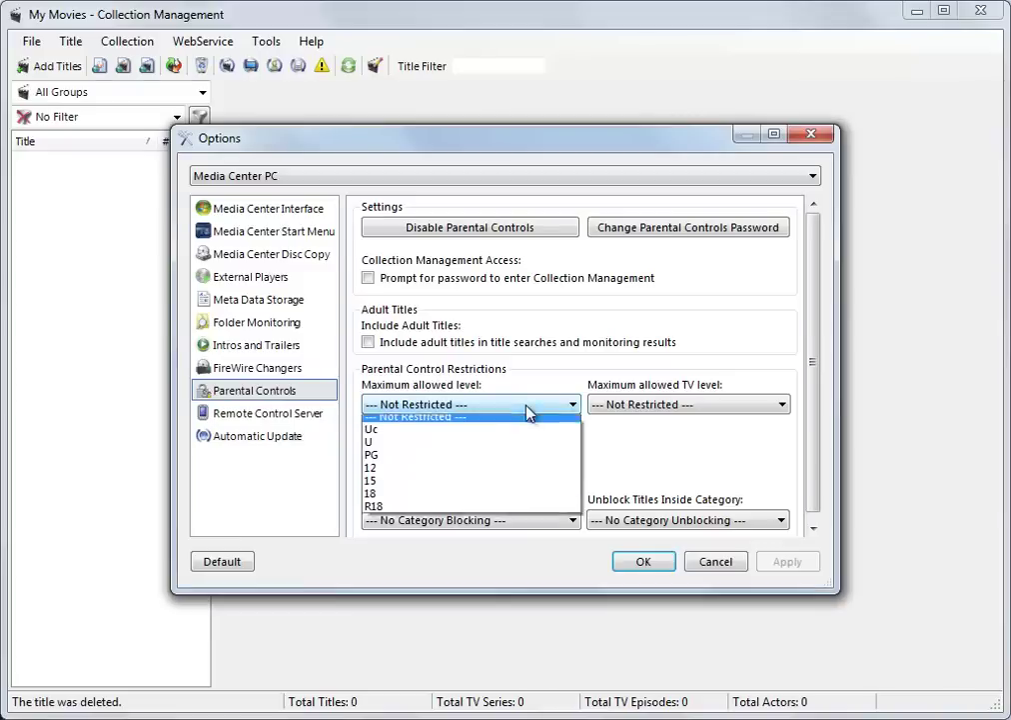
pyautogui.click(671, 412)
pyautogui.click(670, 412)
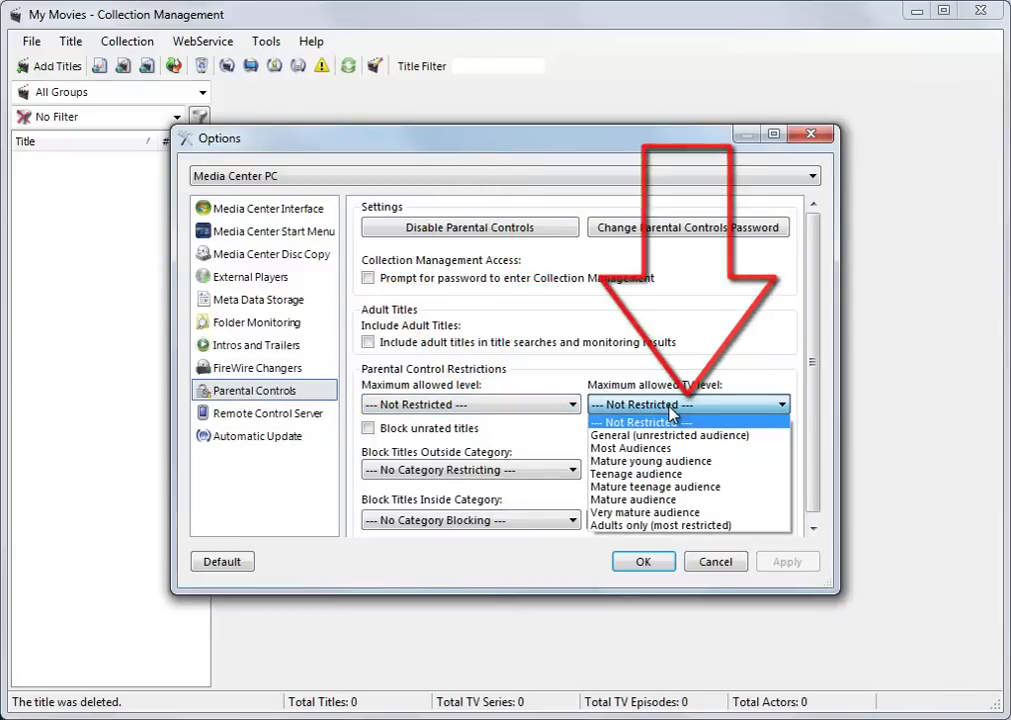
pyautogui.click(670, 412)
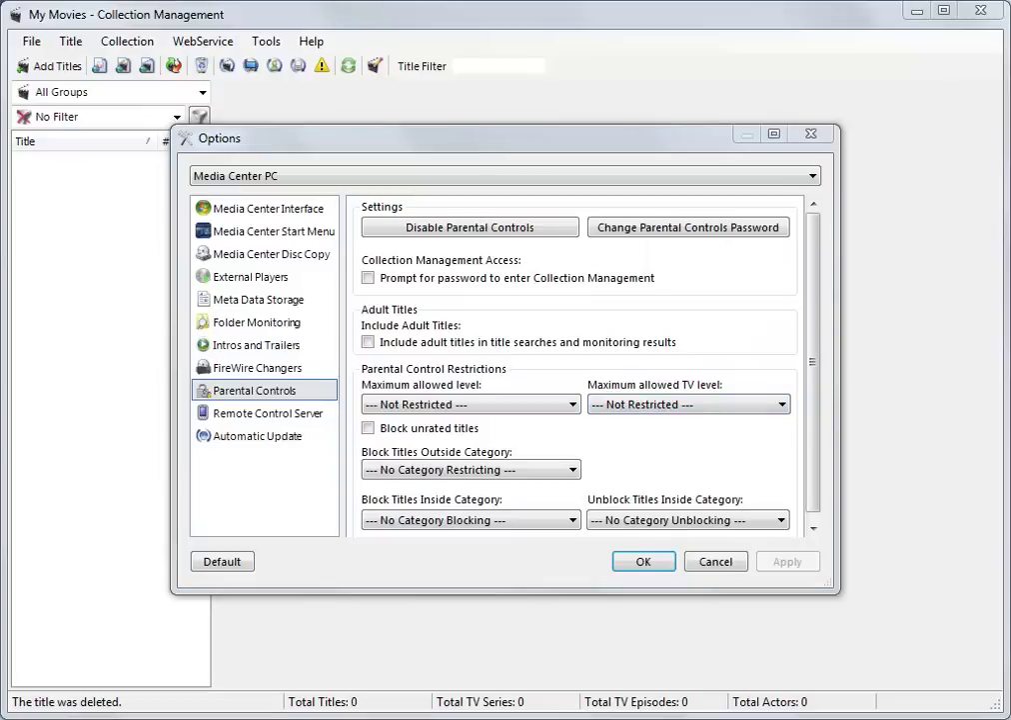
pyautogui.click(559, 404)
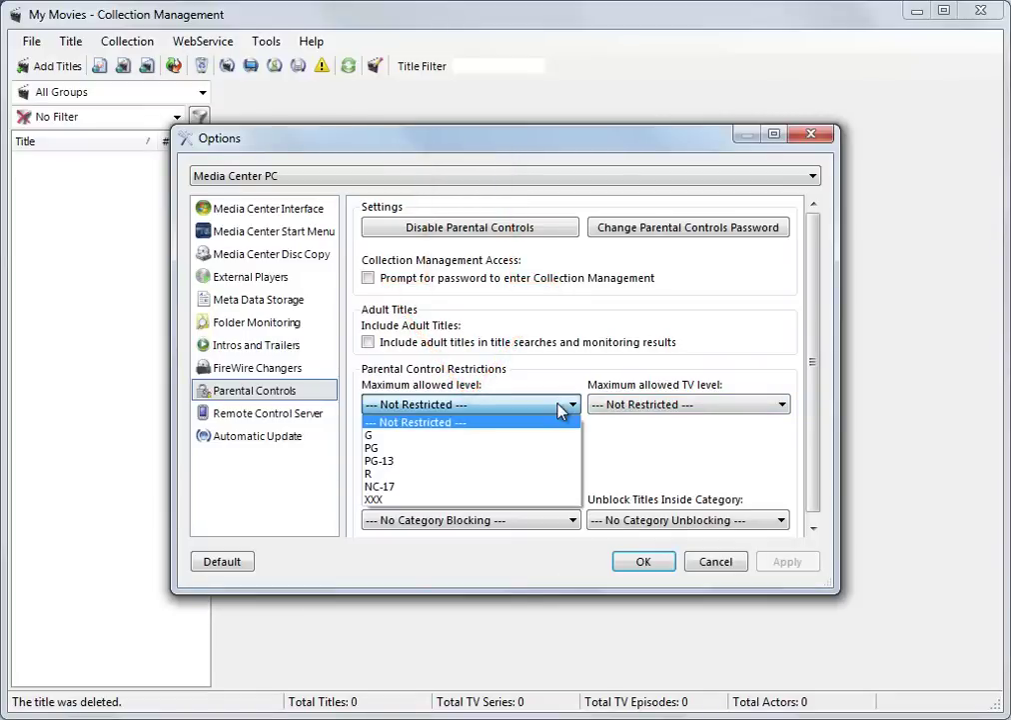
pyautogui.click(566, 409)
pyautogui.click(756, 410)
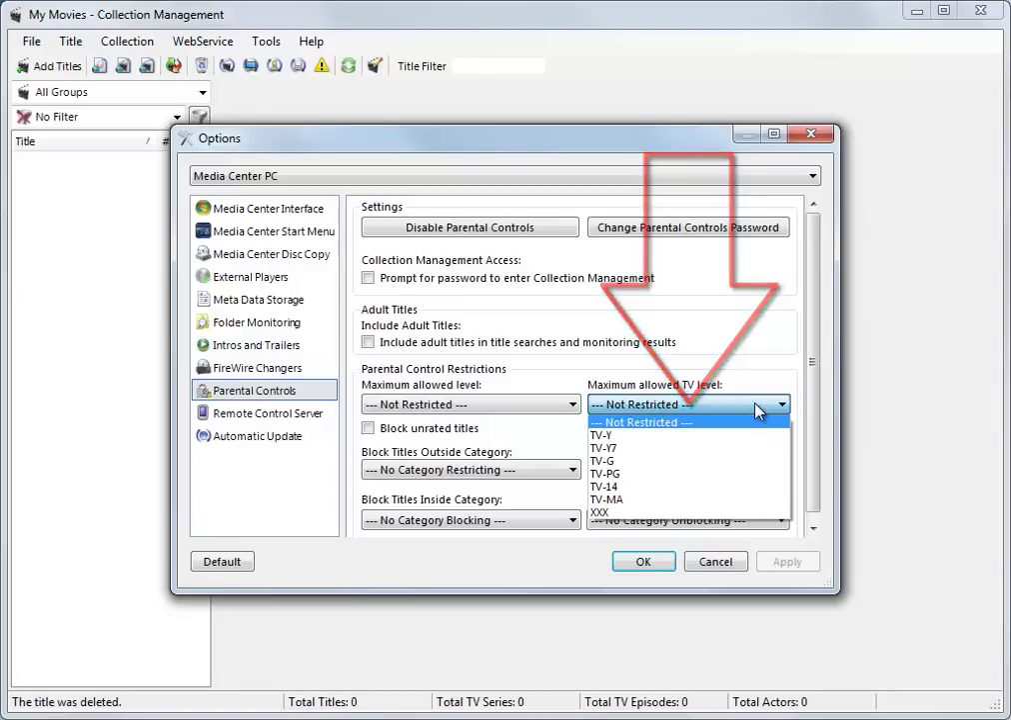
pyautogui.click(757, 410)
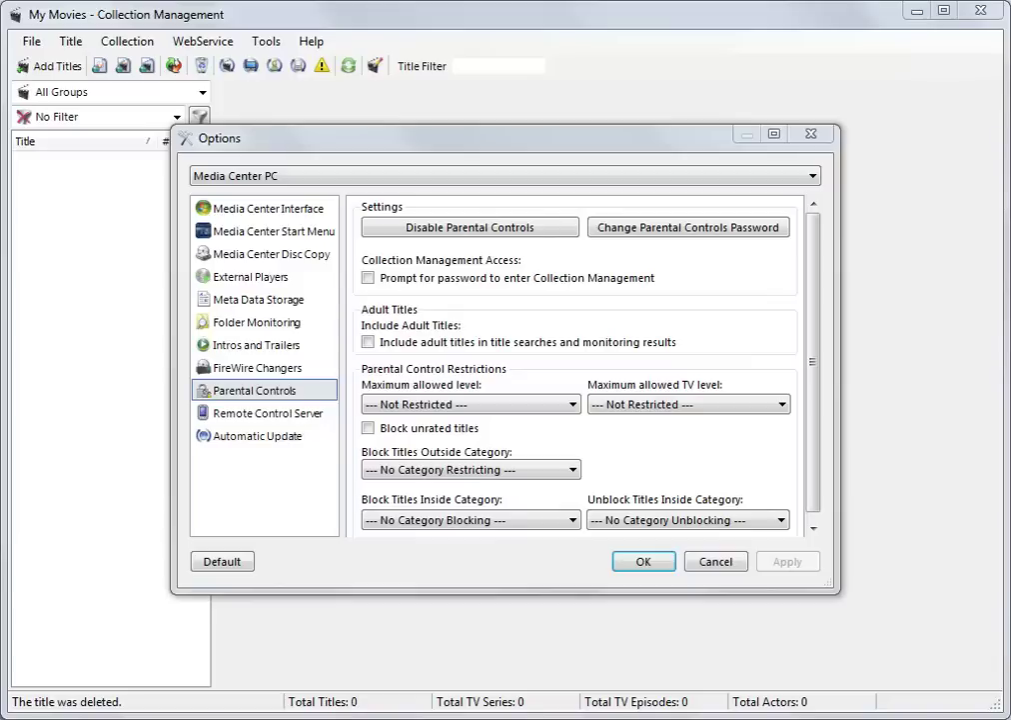
# Move focus in the Options dialog while the 97-title collection loads
pyautogui.press('Tab')
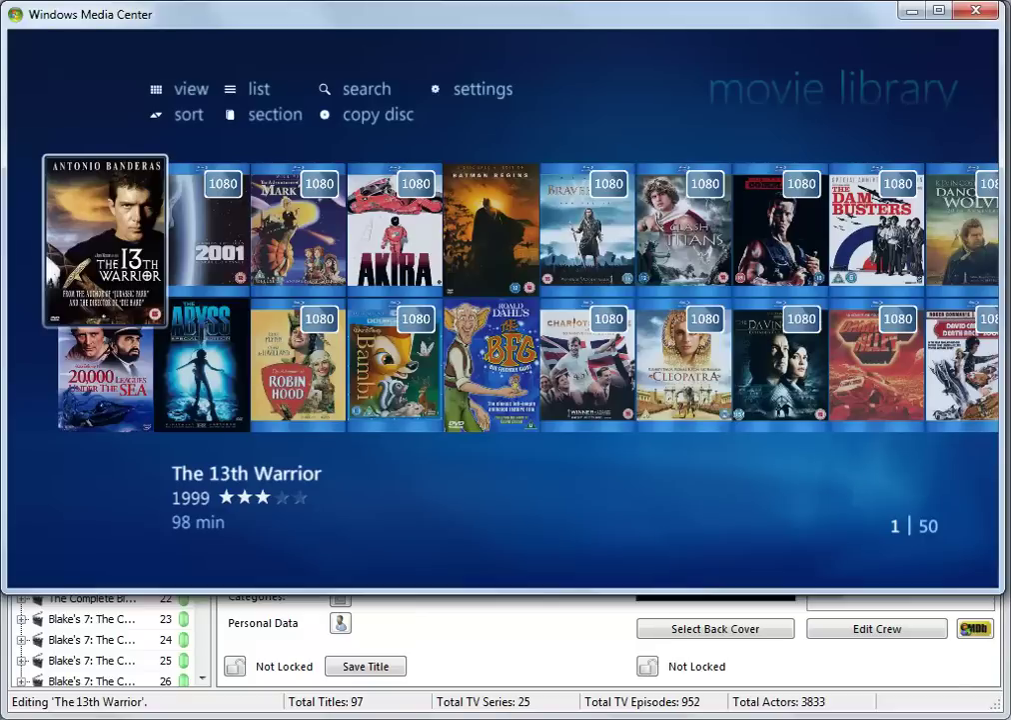
pyautogui.moveTo(906, 529)
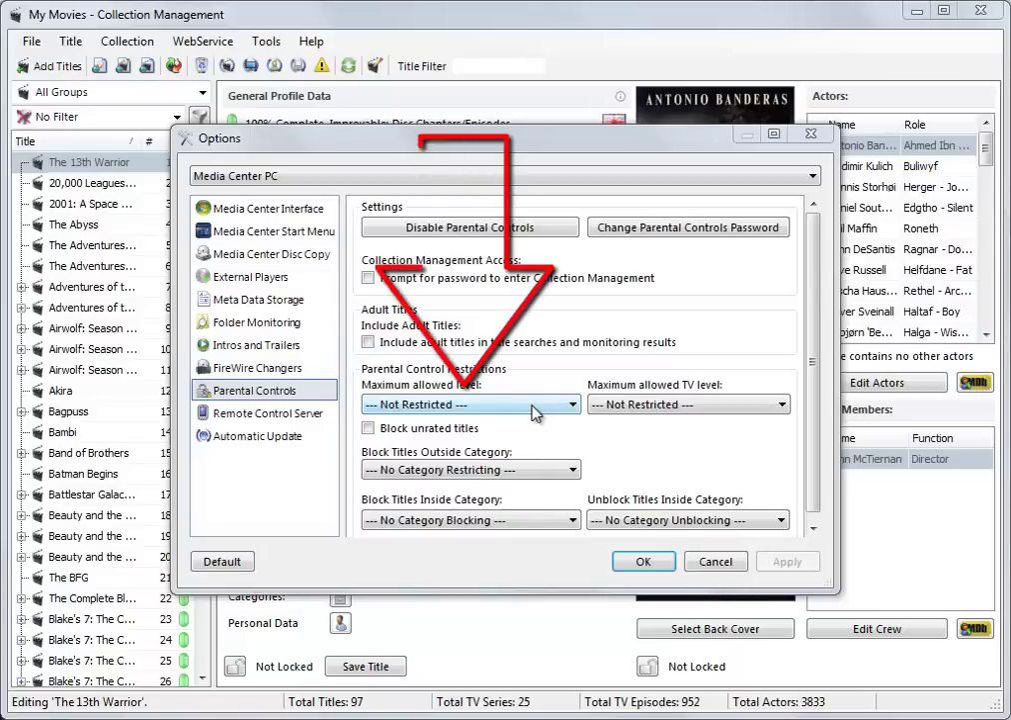
# Set the maximum allowed movie level to PG-13 and apply it
pyautogui.click(510, 405)
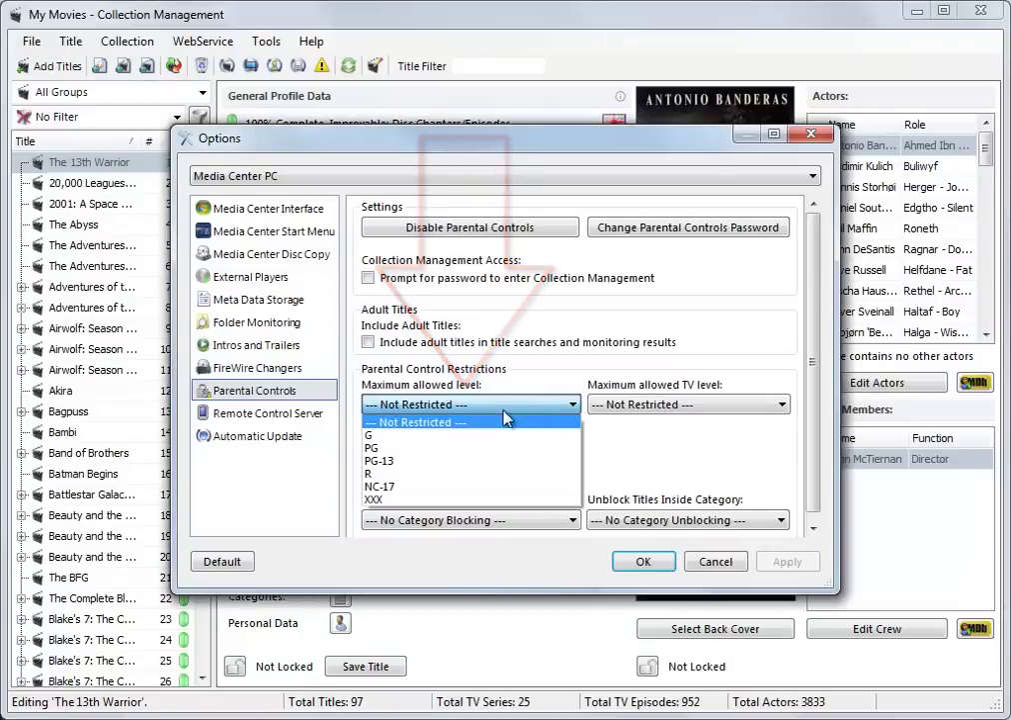
pyautogui.click(410, 461)
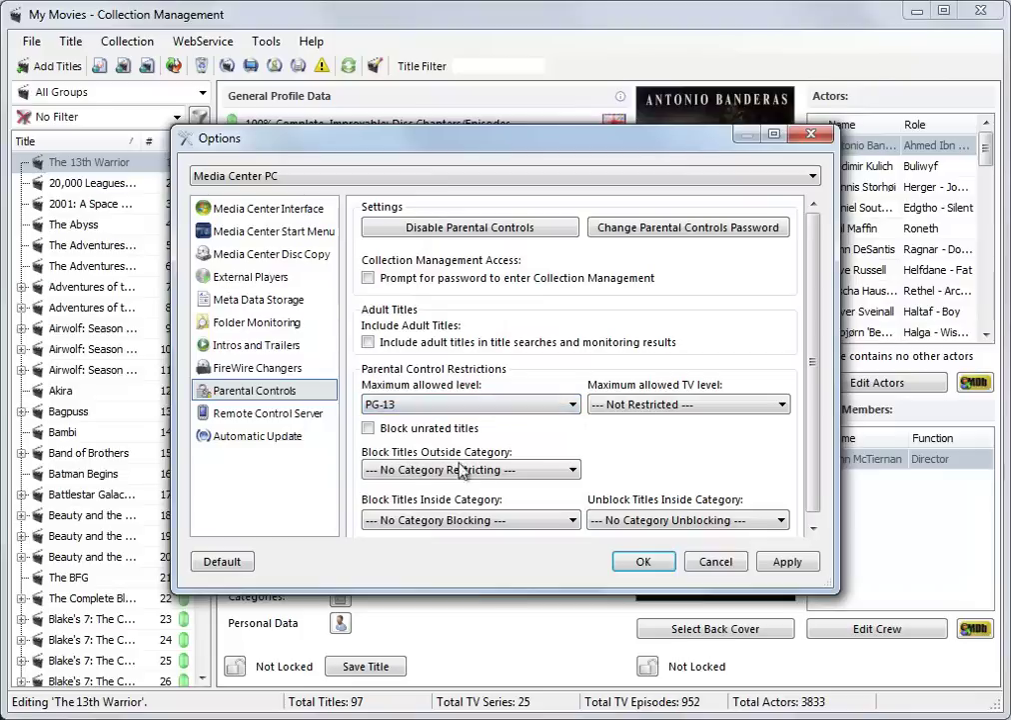
pyautogui.click(788, 562)
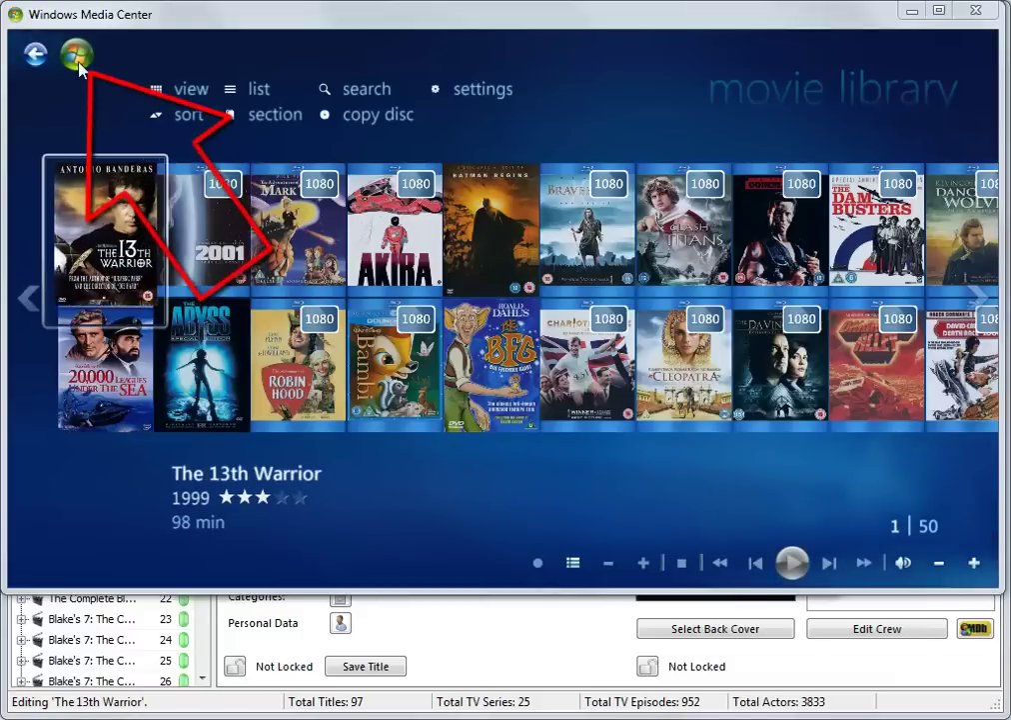
# Reopen the Media Center movie library, then change the maximum movie level to G
pyautogui.click(78, 60)
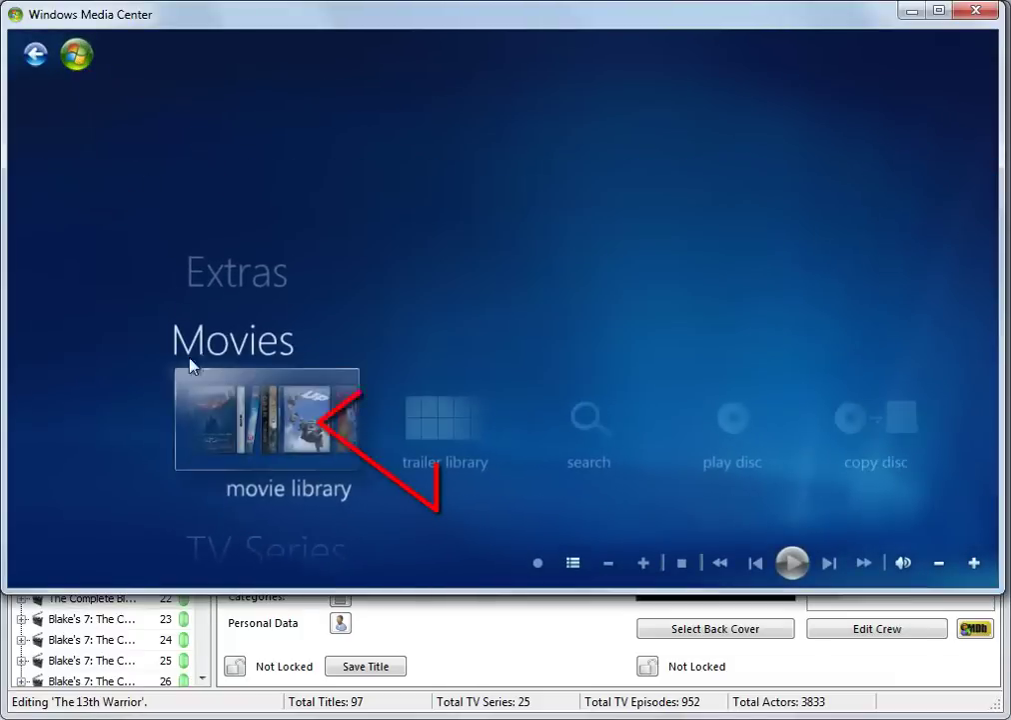
pyautogui.click(247, 465)
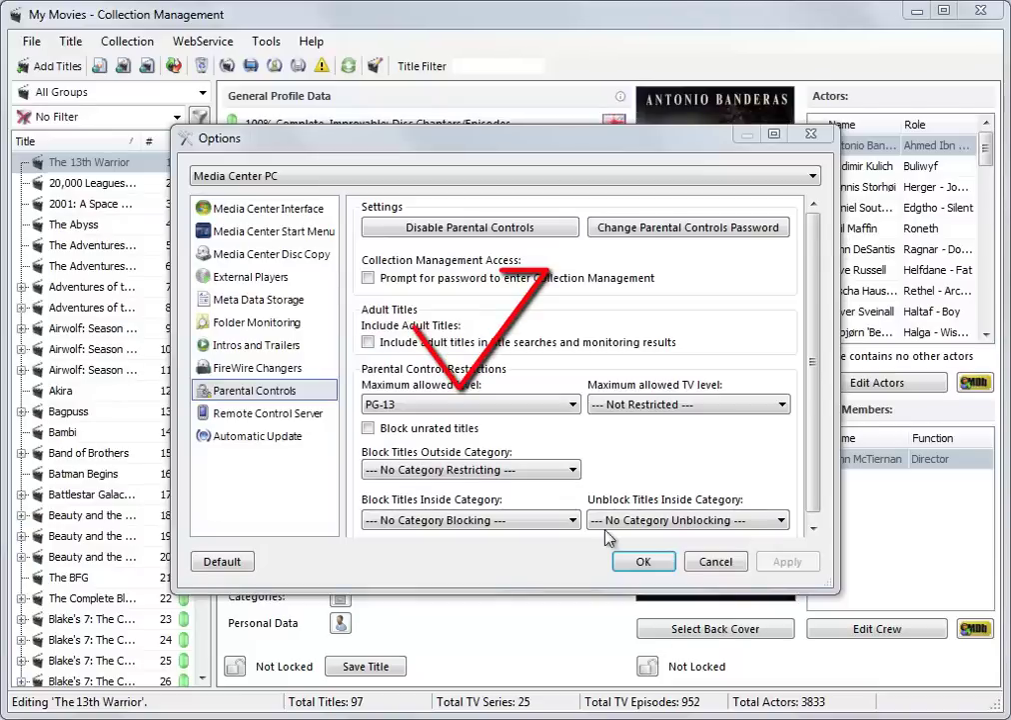
pyautogui.click(468, 404)
pyautogui.click(420, 373)
# Apply the G restriction and reload the Media Center movie library
pyautogui.click(788, 562)
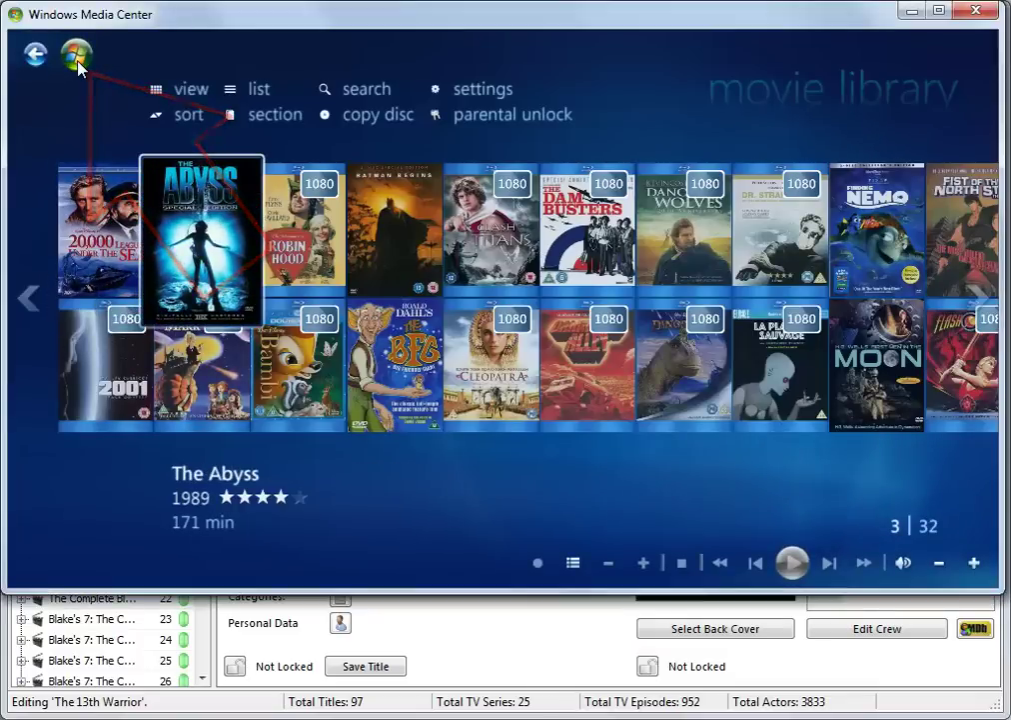
pyautogui.click(77, 60)
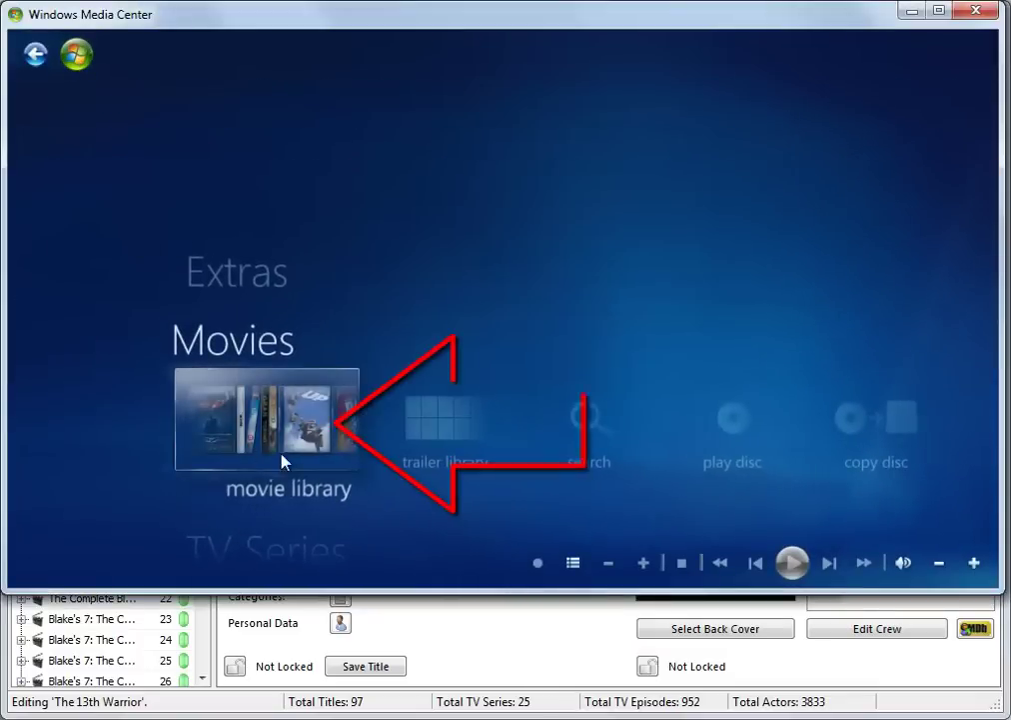
pyautogui.click(277, 448)
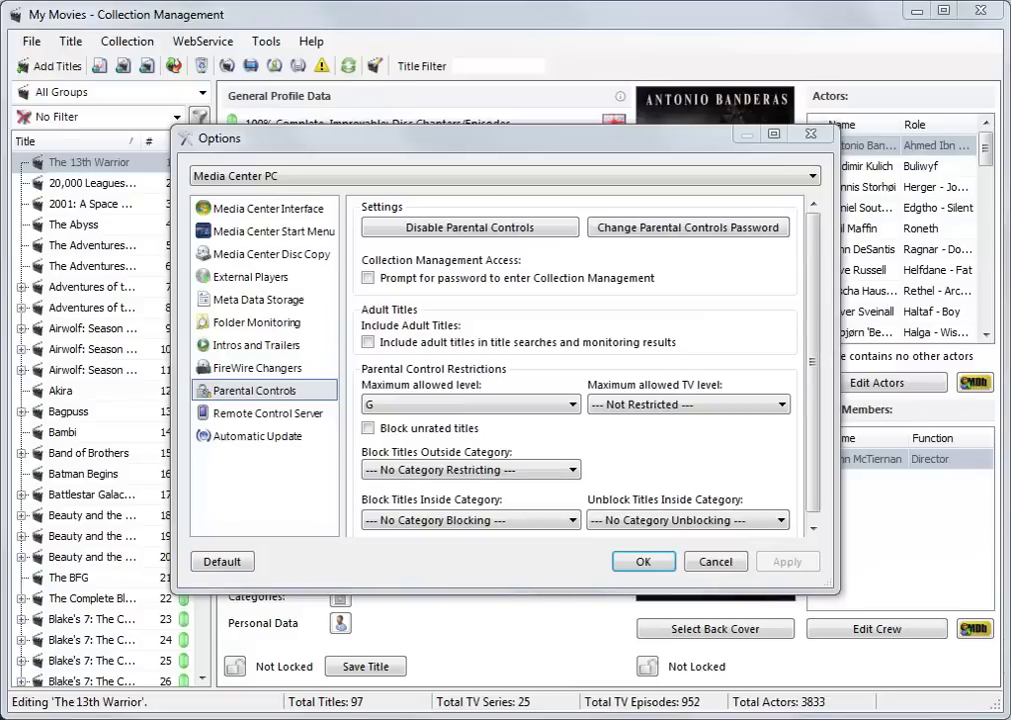
# Enable Block unrated titles and apply the parental control change
pyautogui.click(368, 428)
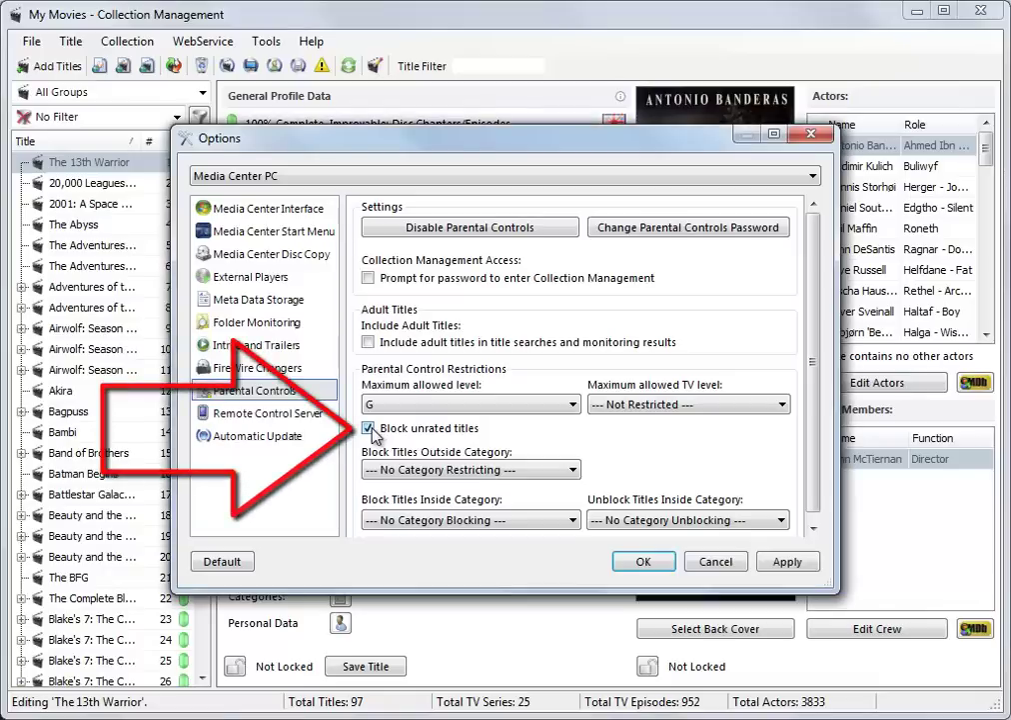
pyautogui.click(780, 563)
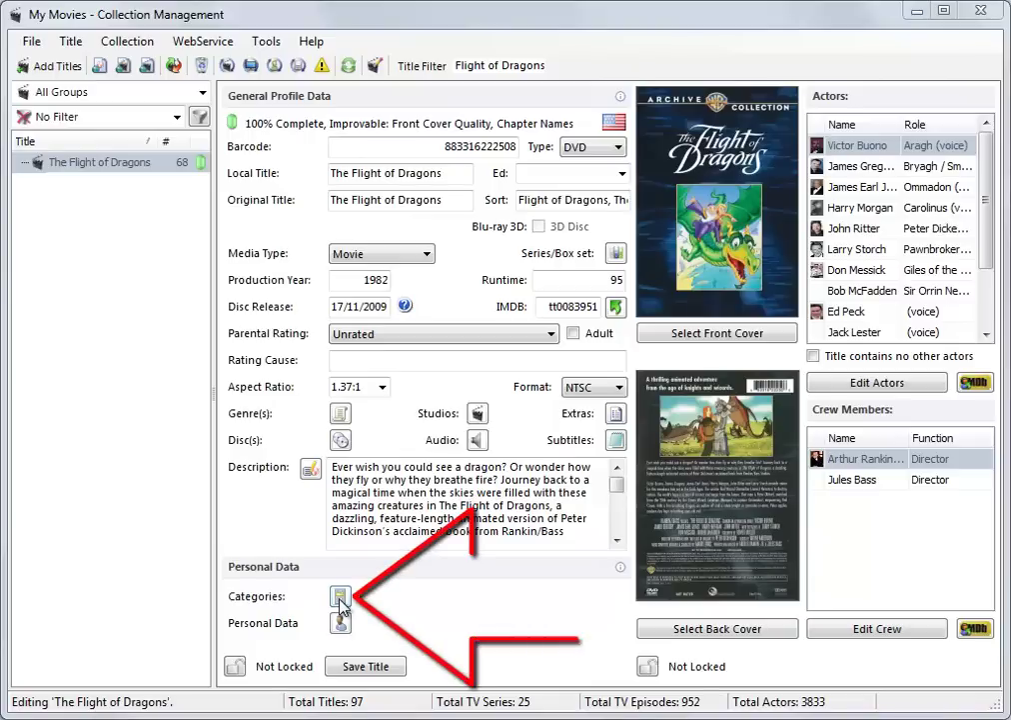
# Open the Select Categories dialog for The Flight of Dragons
pyautogui.click(340, 598)
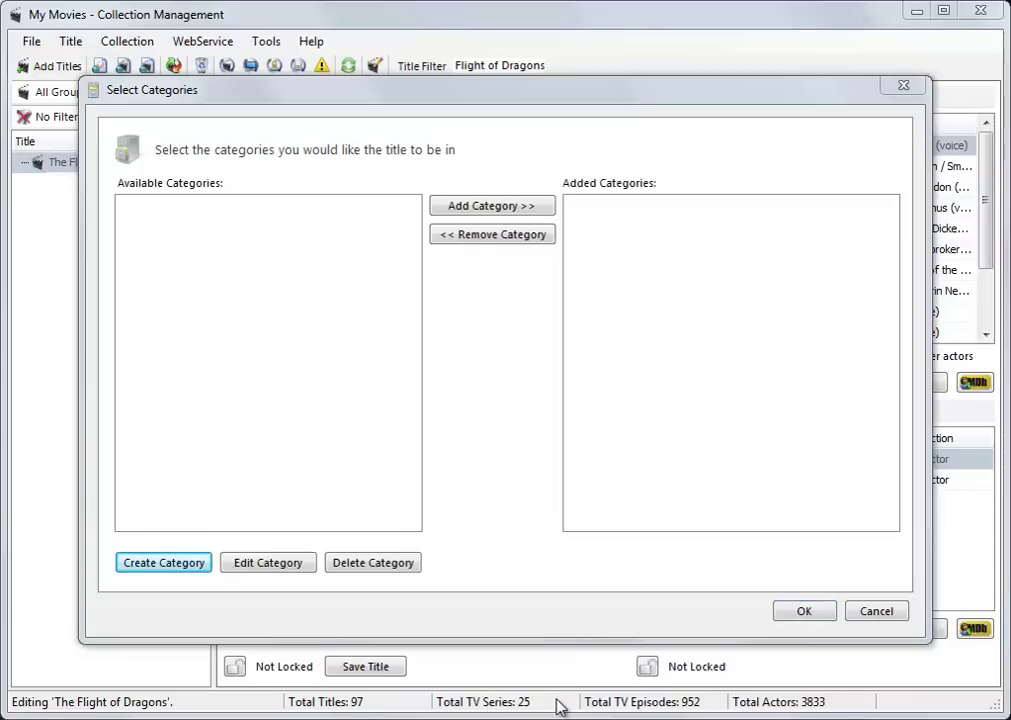
# Create the category 'Suitable for Children' and add The Flight of Dragons to it
pyautogui.click(181, 565)
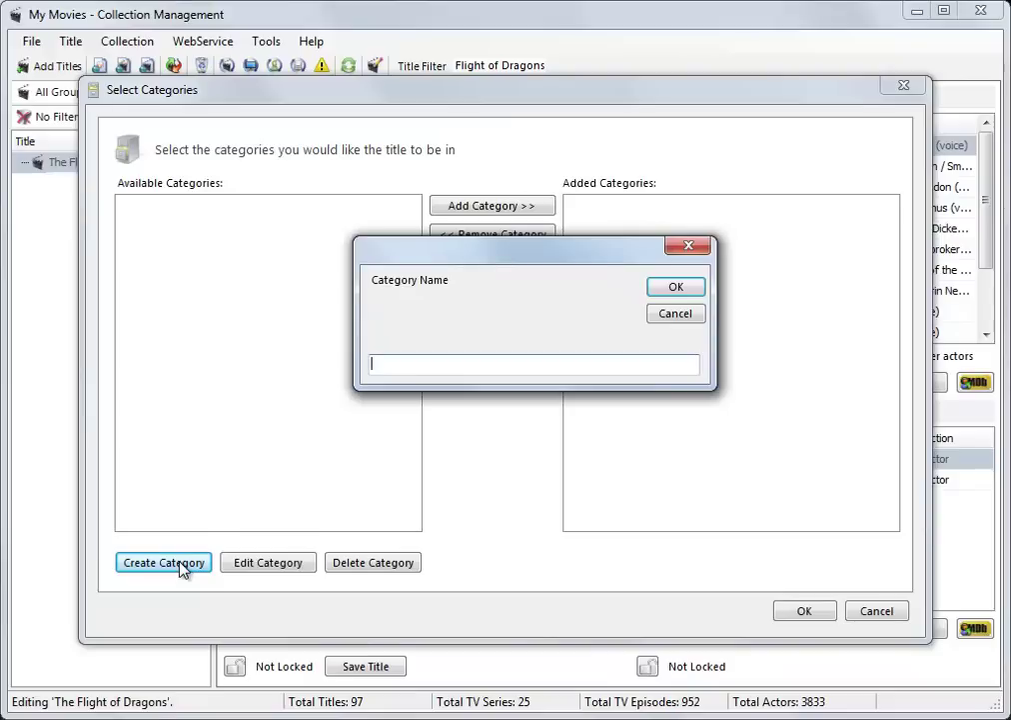
pyautogui.write('Suitable for Child')
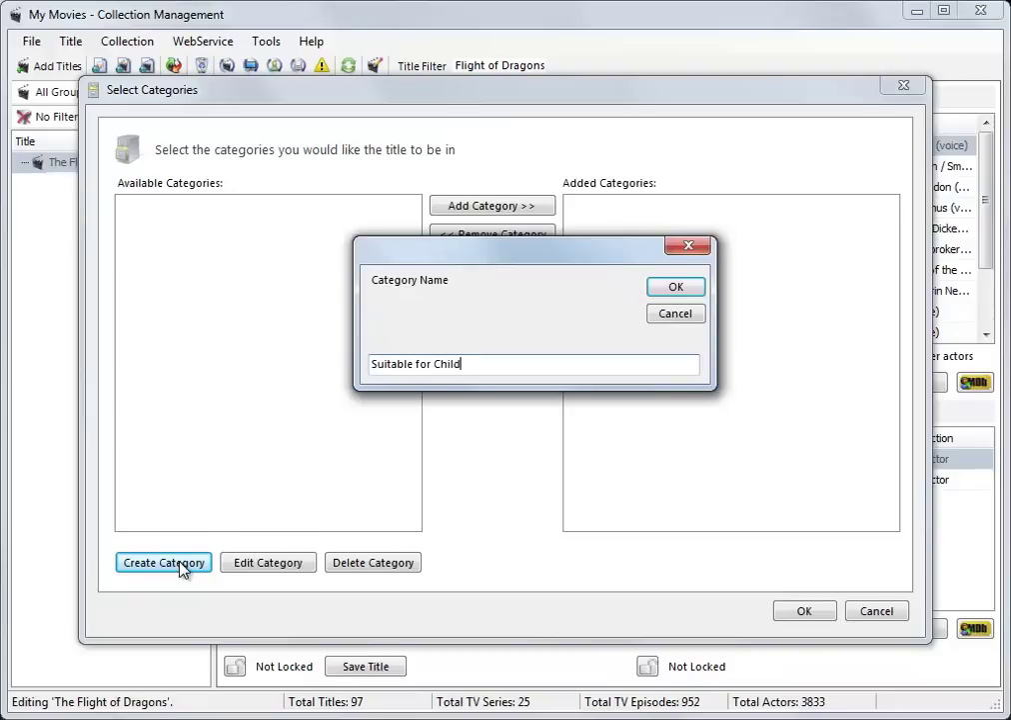
pyautogui.write('ren')
pyautogui.press('Return')
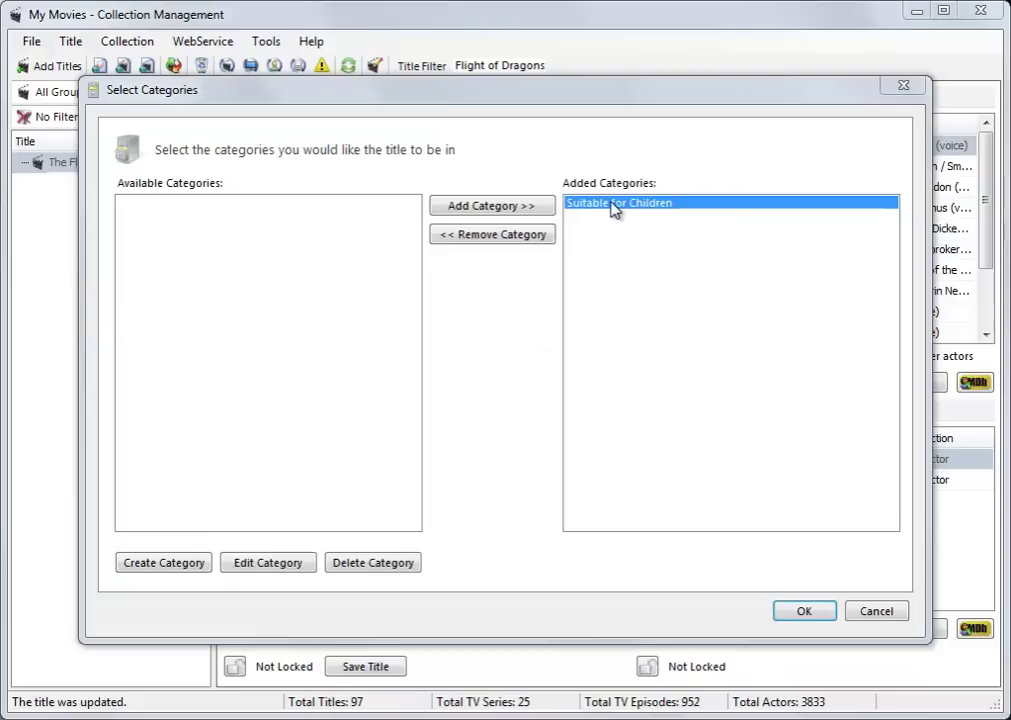
pyautogui.click(789, 614)
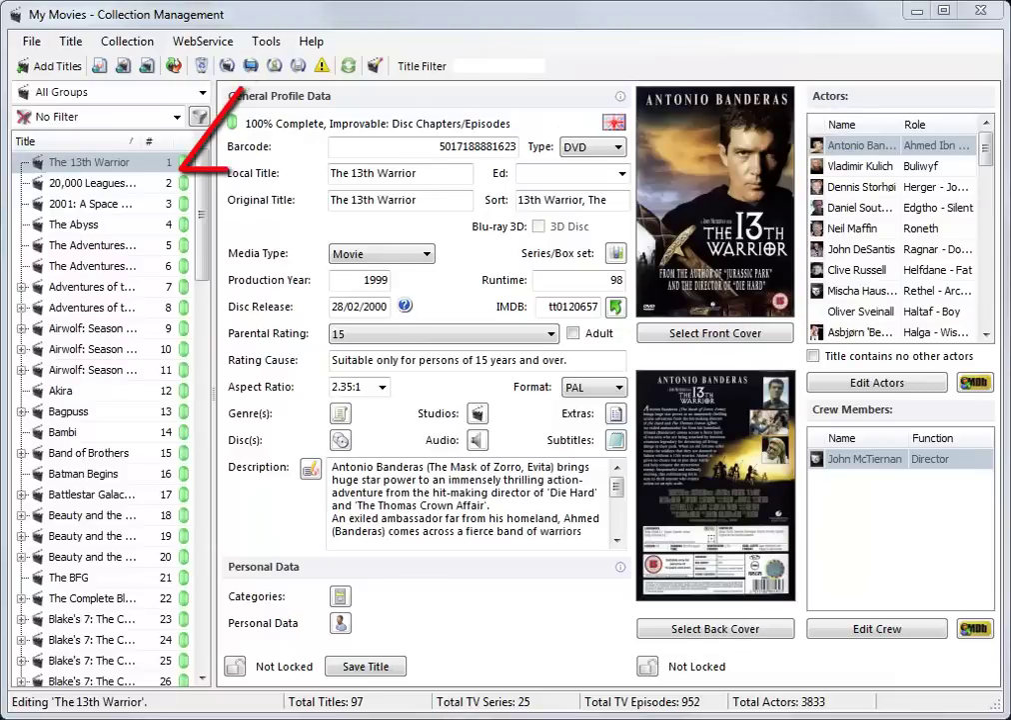
# Unlock Parental Controls with the PIN and set Unblock Titles Inside Category to 'Suitable for Children', then apply
pyautogui.click(258, 46)
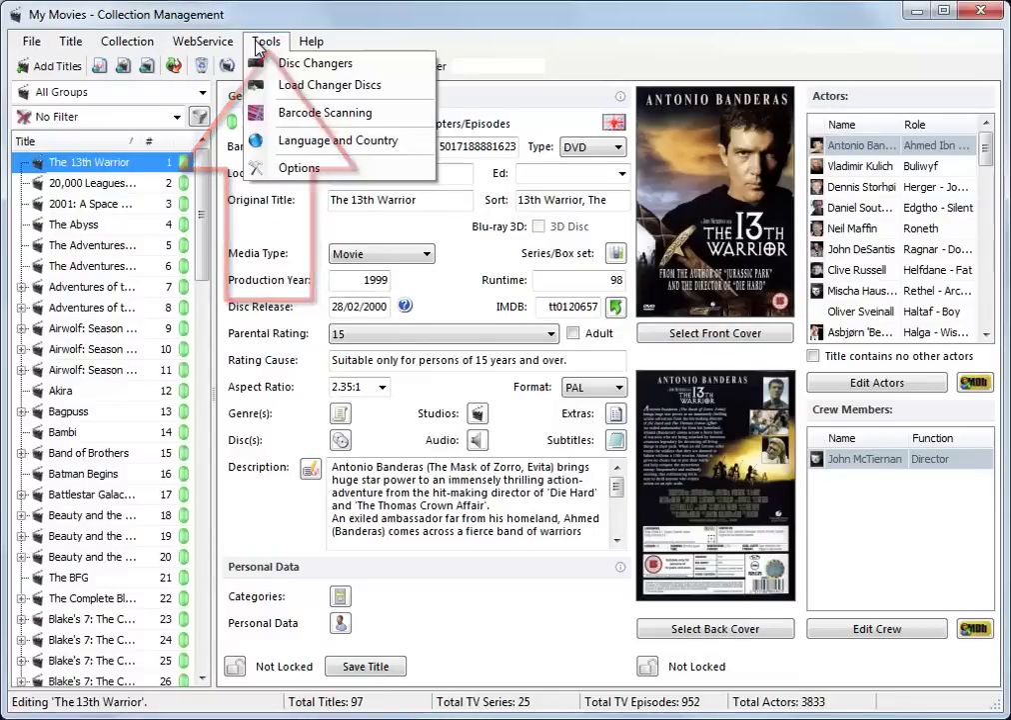
pyautogui.click(295, 168)
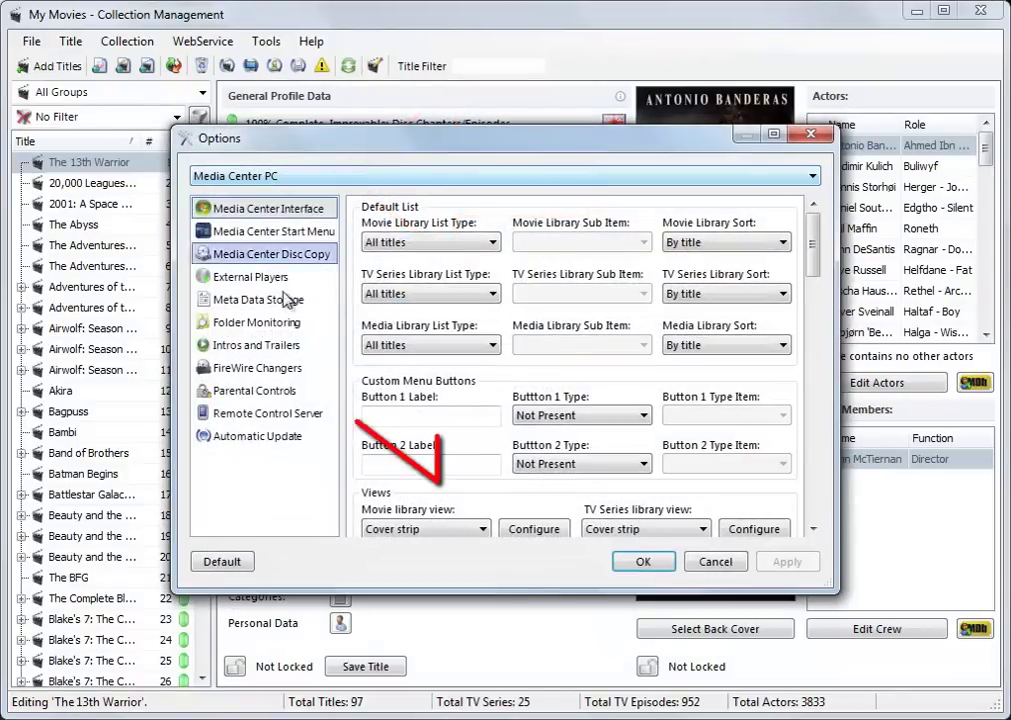
pyautogui.click(277, 396)
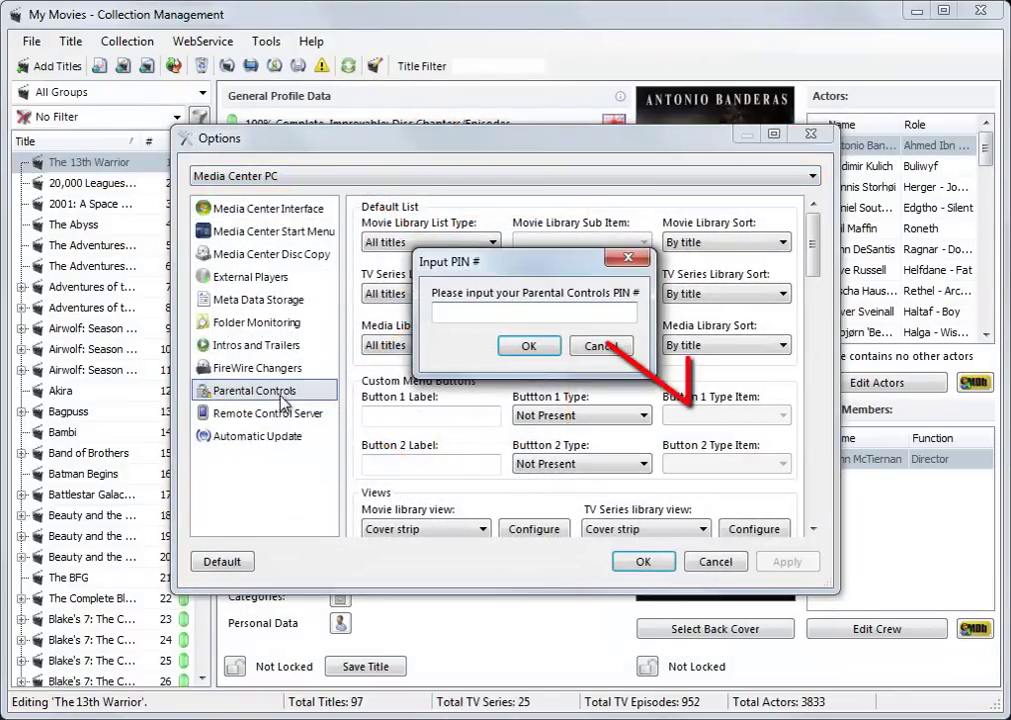
pyautogui.write('****')
pyautogui.press('Return')
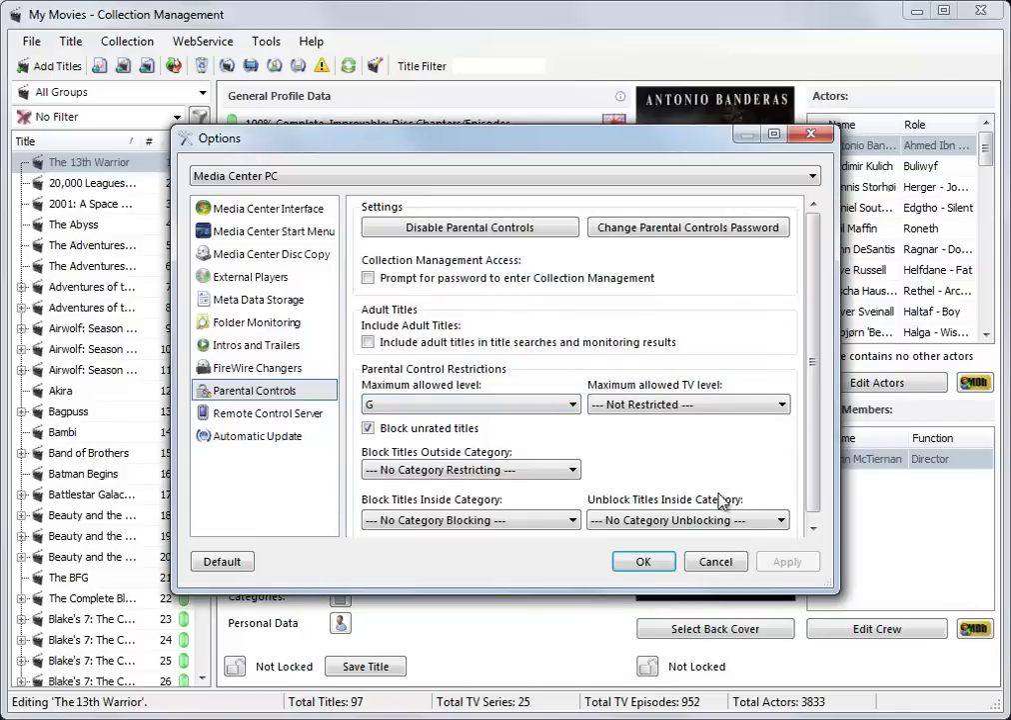
pyautogui.click(745, 521)
pyautogui.click(708, 551)
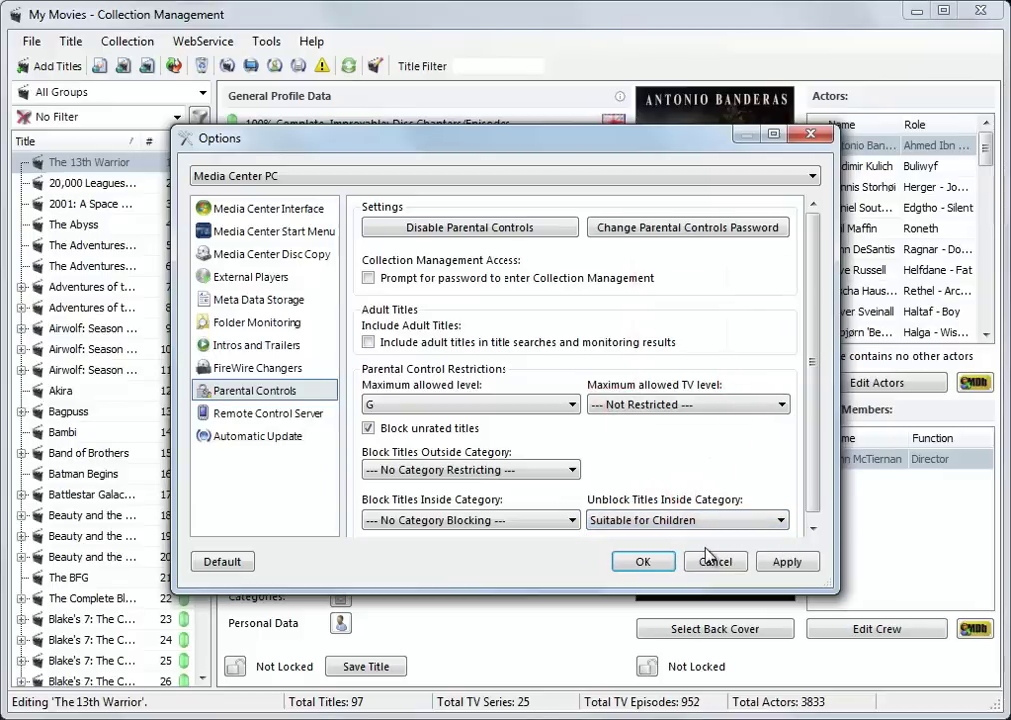
pyautogui.click(788, 562)
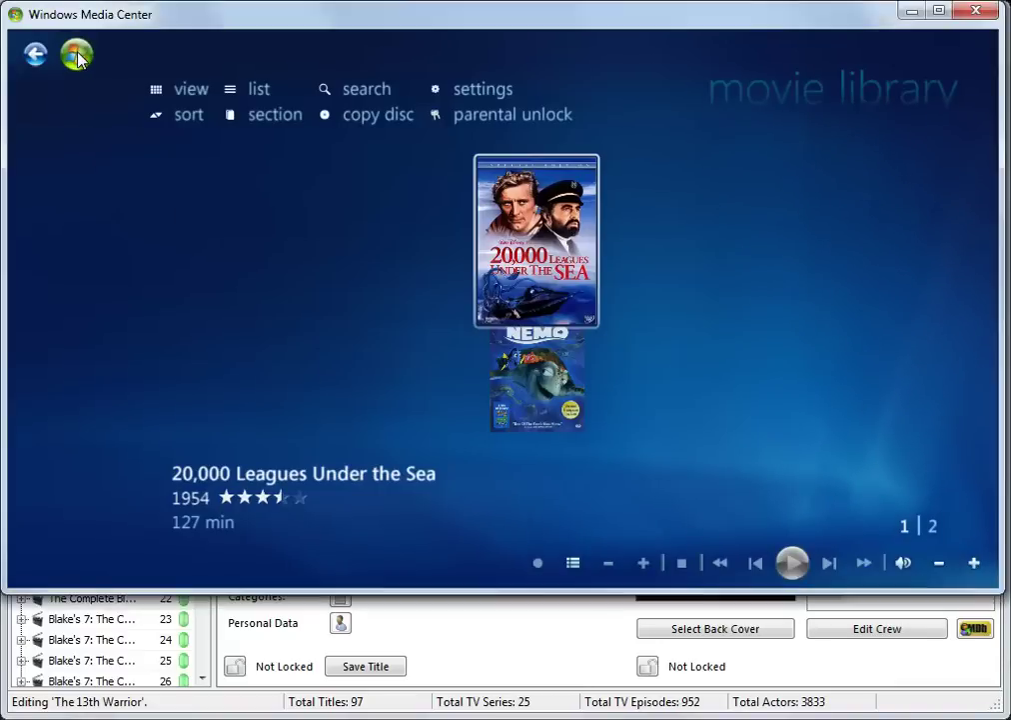
# Reload the Media Center movie library so it lists The Flight of Dragons with 20,000 Leagues and Finding Nemo
pyautogui.click(77, 55)
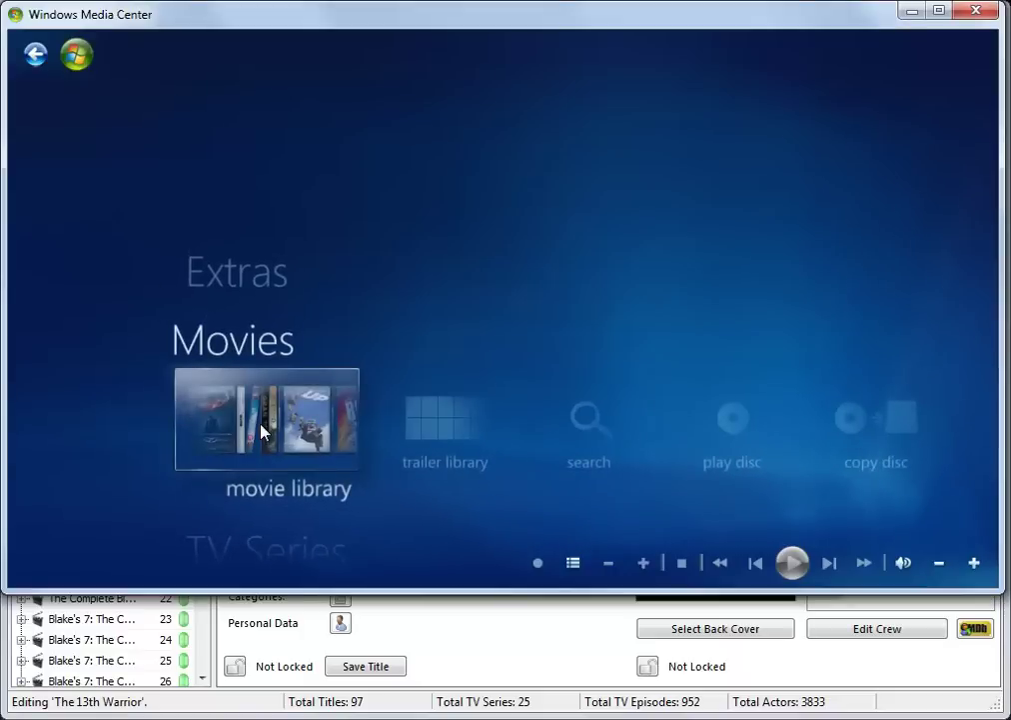
pyautogui.click(264, 423)
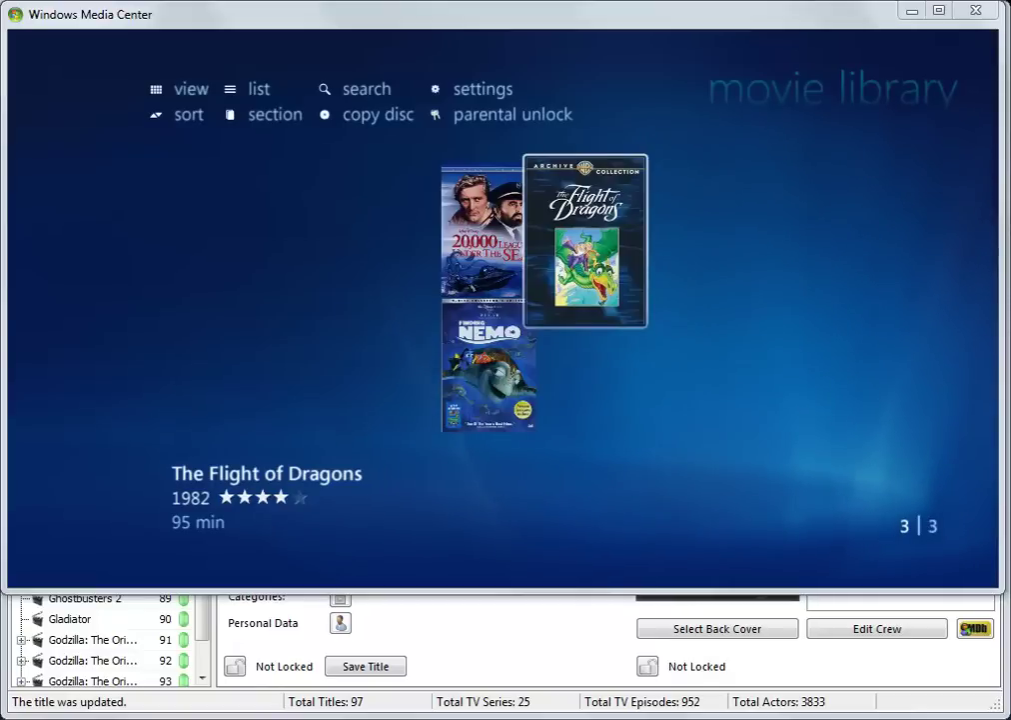
pyautogui.click(490, 116)
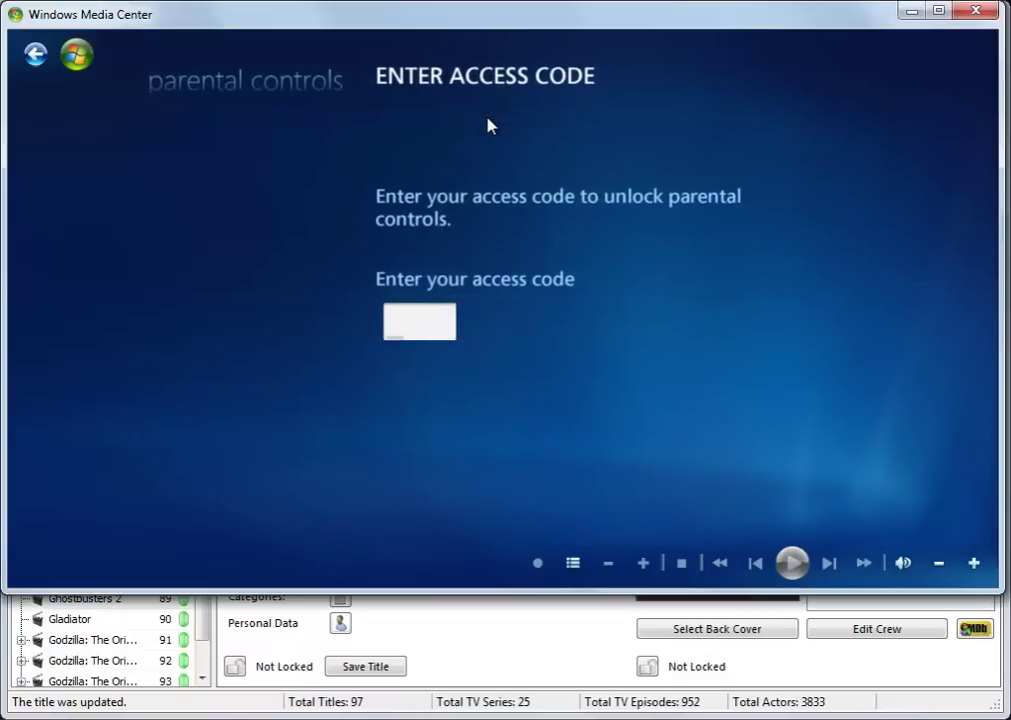
pyautogui.write('1234')
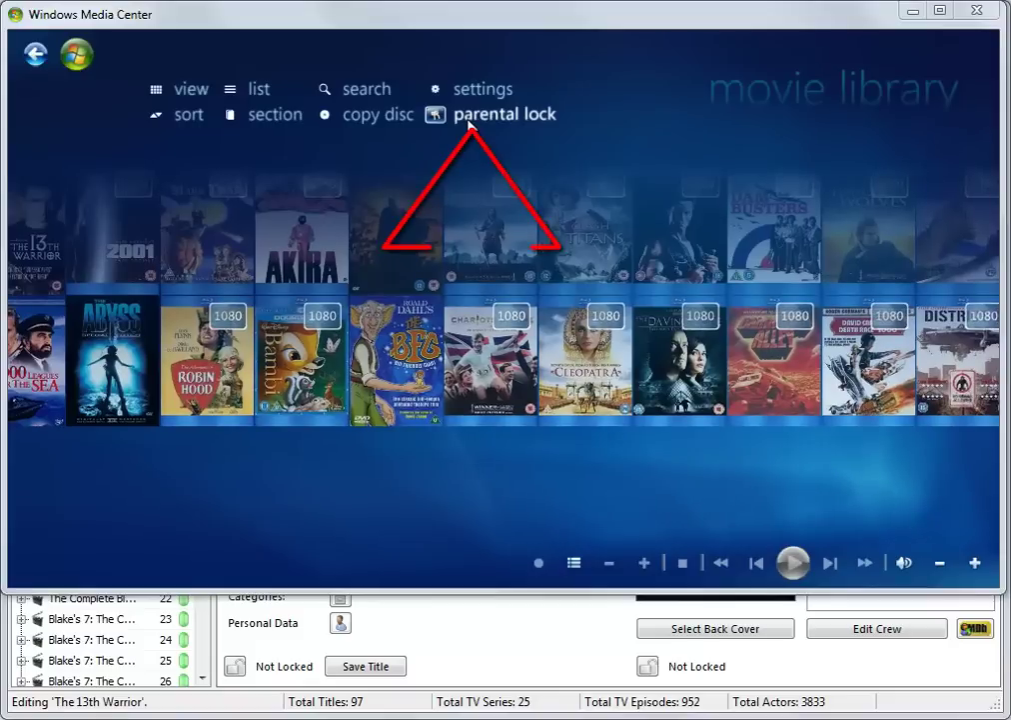
pyautogui.click(469, 121)
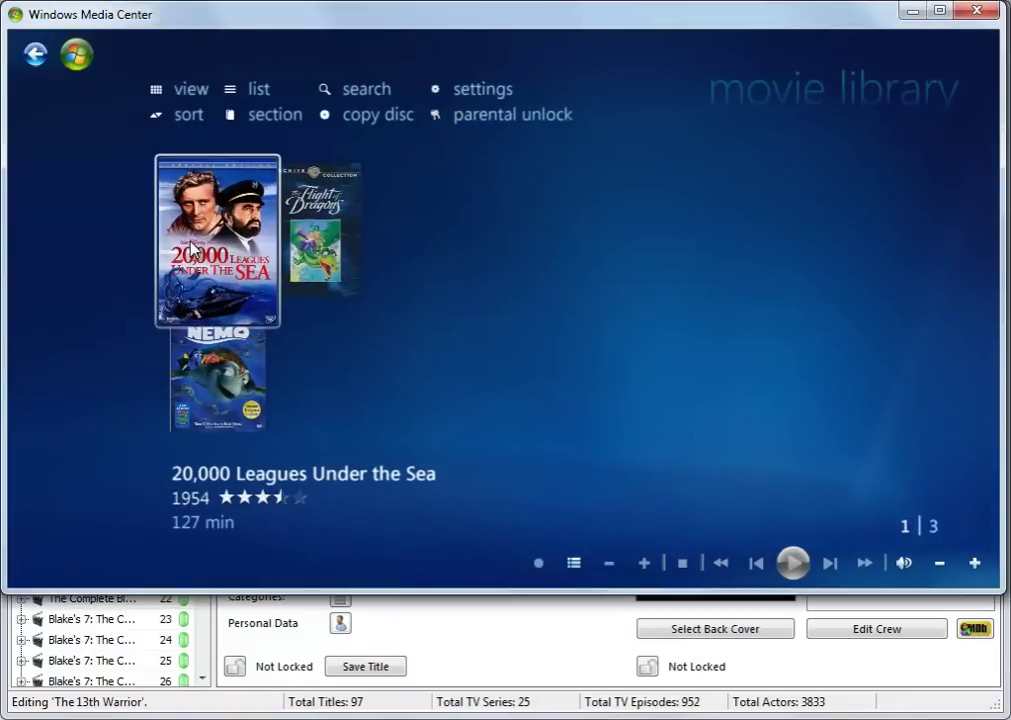